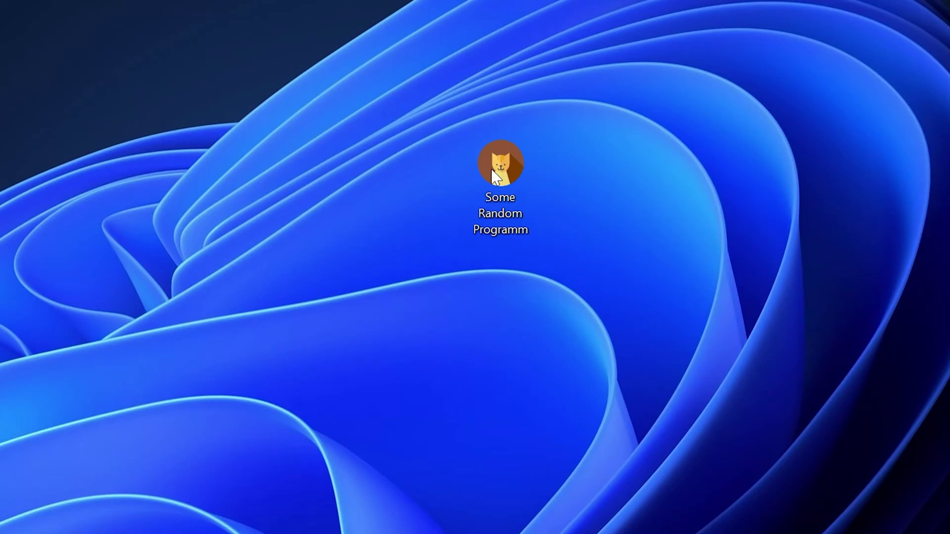
- Launch Some Random Programm to reproduce the missing api-ms-win-core-console-l1-1-0.dll error
{"action": "double_click", "coordinate": [512, 167]}
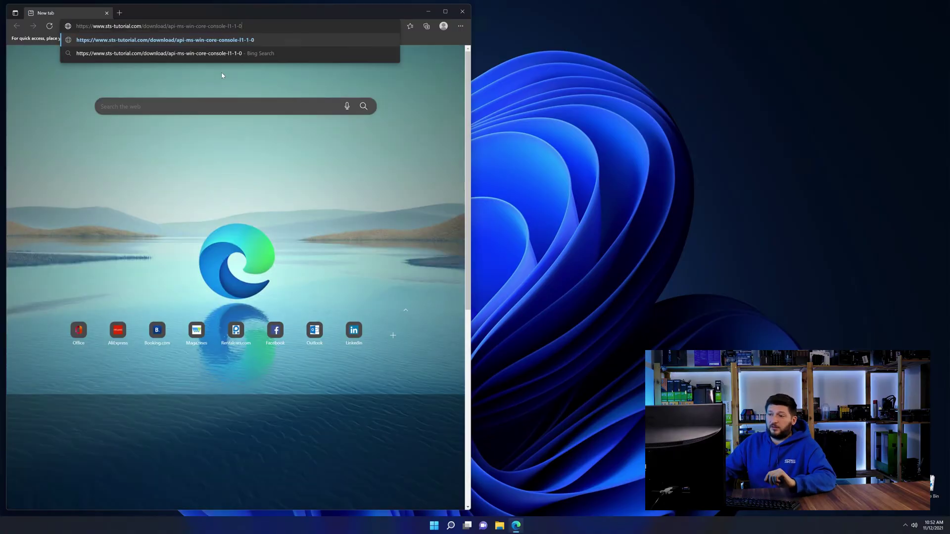
- Load the STS-Tutorial page and download the 32-bit and 64-bit api-ms-win-core-console-l1-1-0.dll ZIPs
{"action": "key", "text": "Return"}
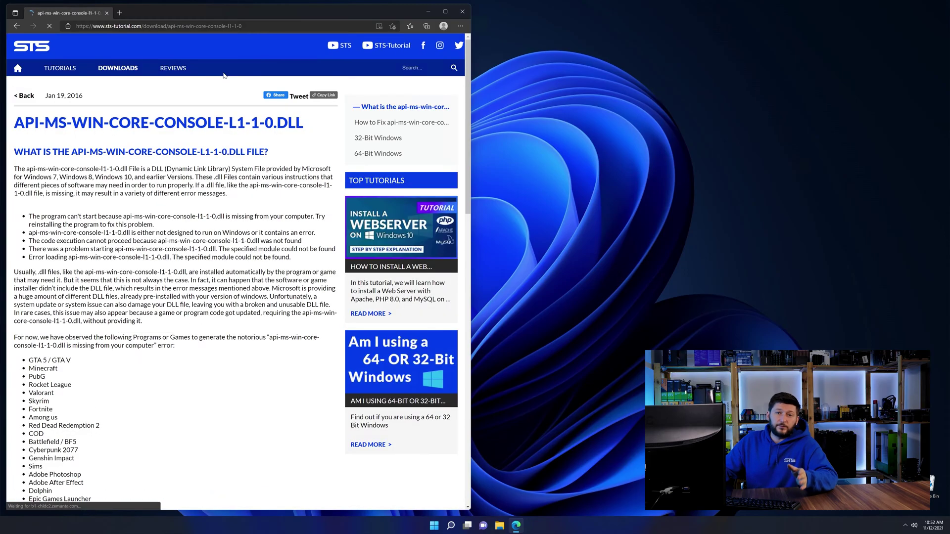
{"action": "scroll", "coordinate": [233, 203], "scroll_direction": "down", "scroll_amount": 15}
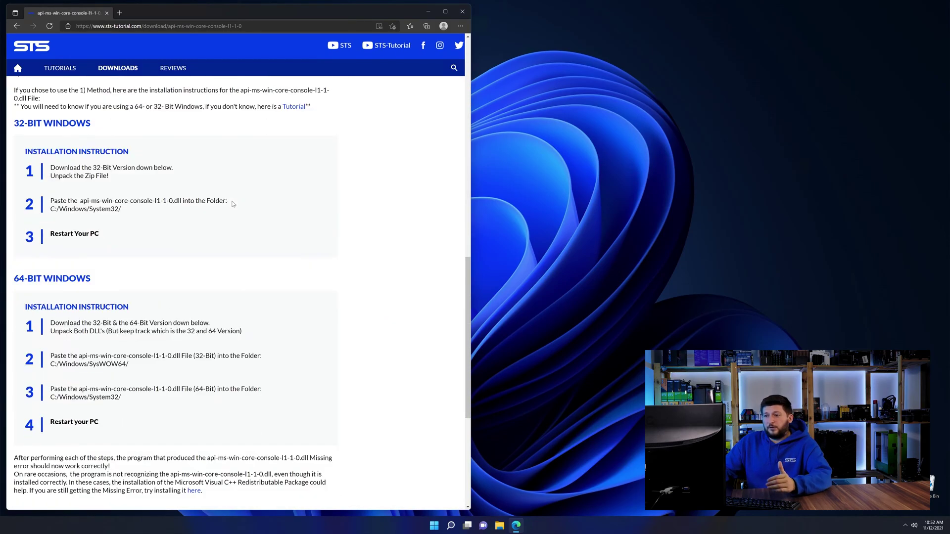
{"action": "scroll", "coordinate": [232, 203], "scroll_direction": "down", "scroll_amount": 5}
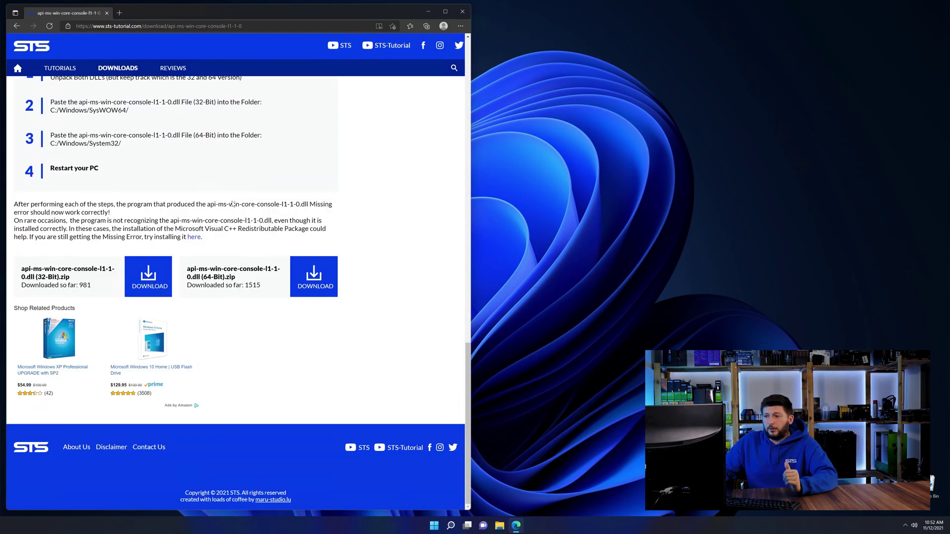
{"action": "left_click", "coordinate": [147, 274]}
{"action": "left_click", "coordinate": [307, 276]}
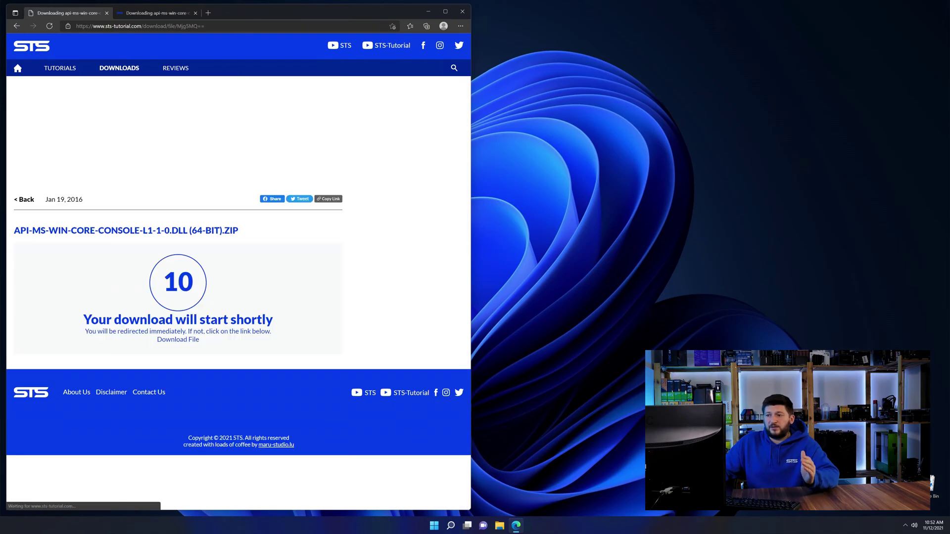
{"action": "left_click", "coordinate": [139, 14]}
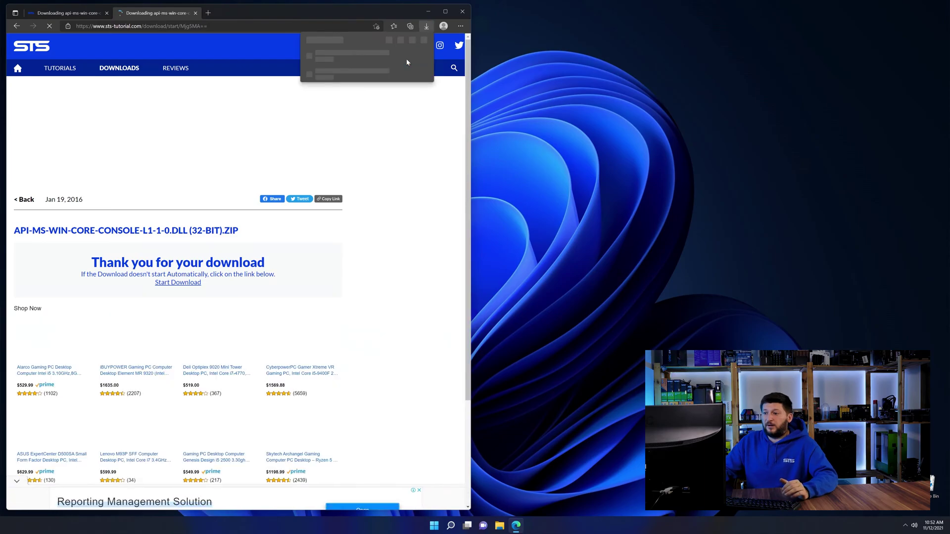
- Open both DLL archives in the top corners showing their DLL files, plus a new Explorer window
{"action": "left_click", "coordinate": [363, 72]}
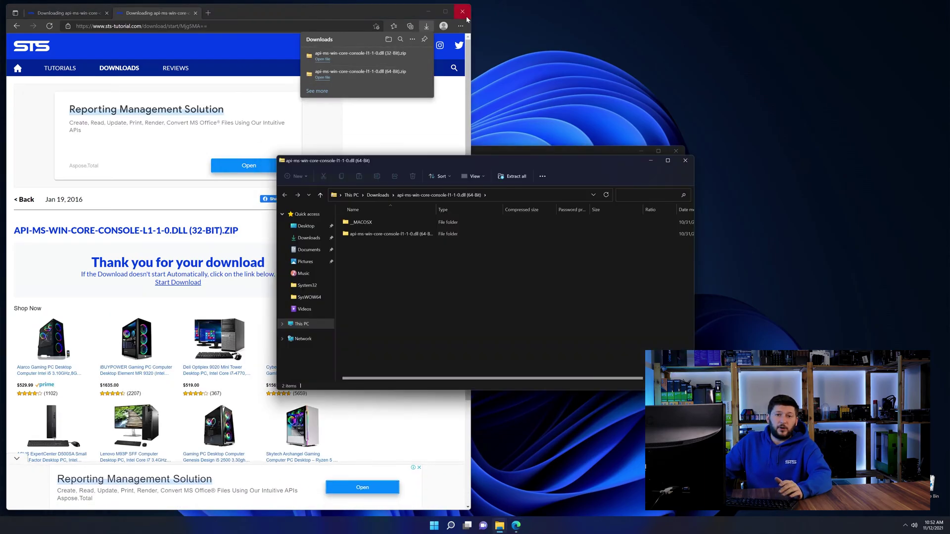
{"action": "left_click_drag", "start_coordinate": [356, 161], "coordinate": [606, 16]}
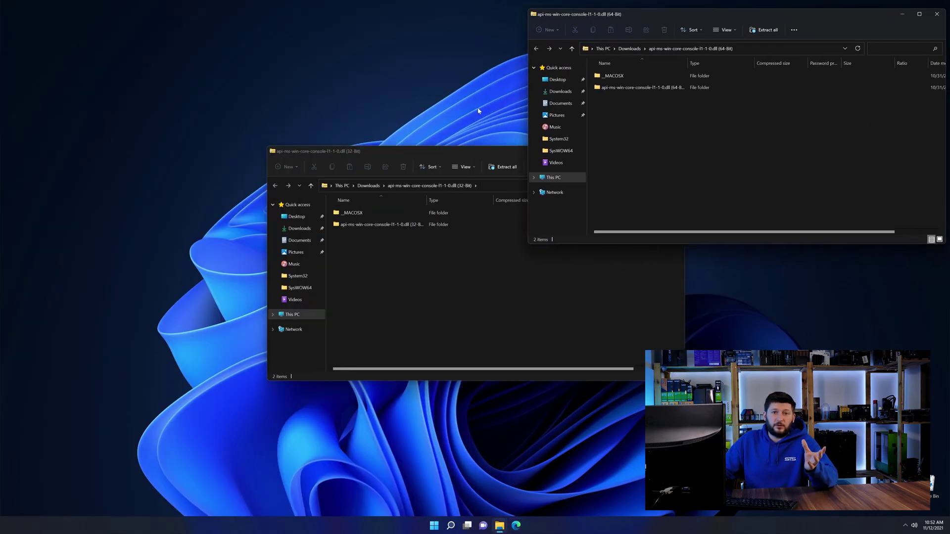
{"action": "left_click_drag", "start_coordinate": [357, 153], "coordinate": [96, 13]}
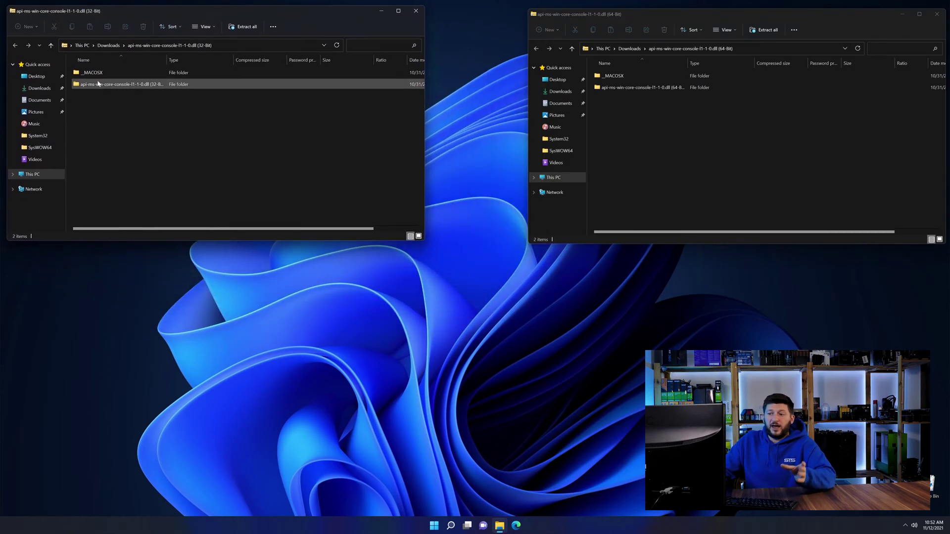
{"action": "double_click", "coordinate": [108, 85]}
{"action": "double_click", "coordinate": [623, 87]}
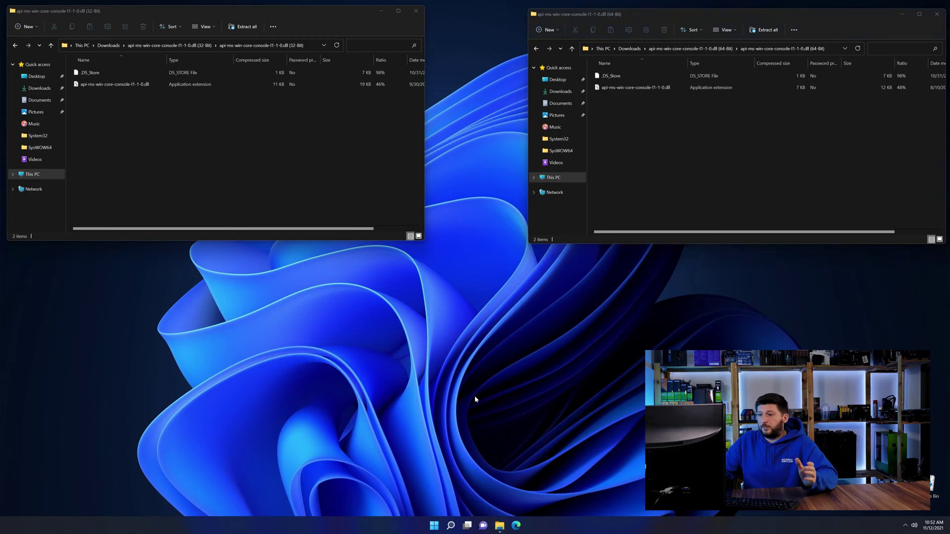
{"action": "key", "text": "super+e"}
{"action": "mouse_move", "coordinate": [305, 21]}
{"action": "left_mouse_down"}
{"action": "mouse_move", "coordinate": [576, 122]}
{"action": "mouse_move", "coordinate": [561, 131]}
{"action": "left_mouse_up"}
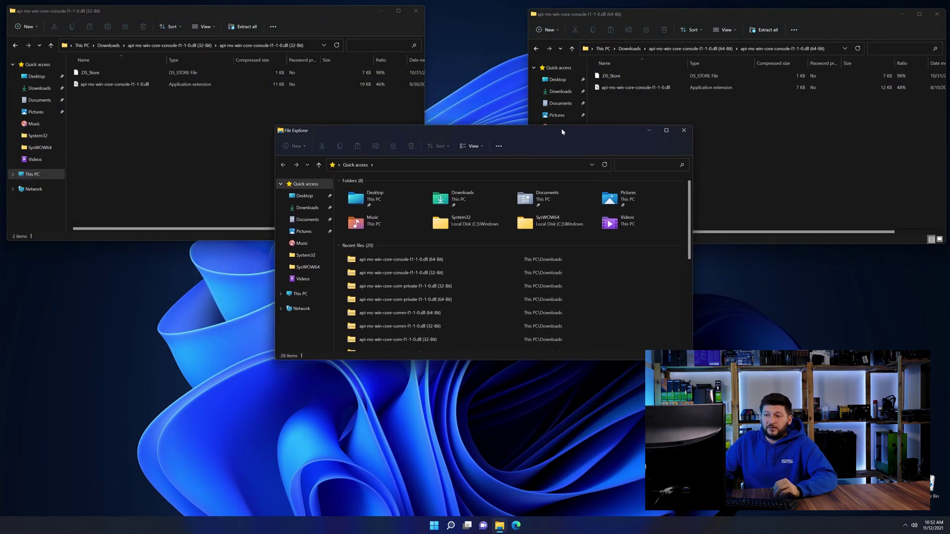
- In C:\Windows, copy the 64-bit DLL into System32 and the 32-bit DLL into SysWOW64
{"action": "left_click", "coordinate": [311, 293]}
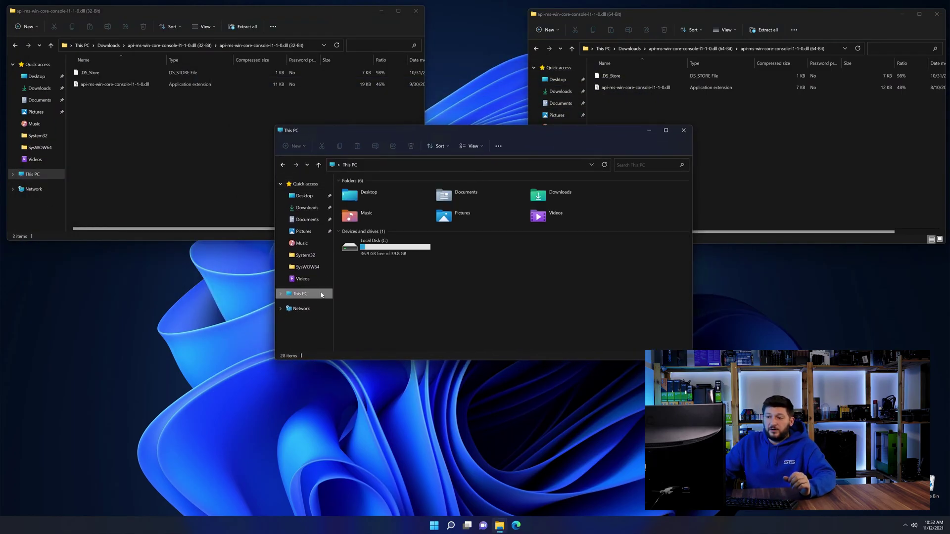
{"action": "double_click", "coordinate": [389, 247]}
{"action": "double_click", "coordinate": [343, 273]}
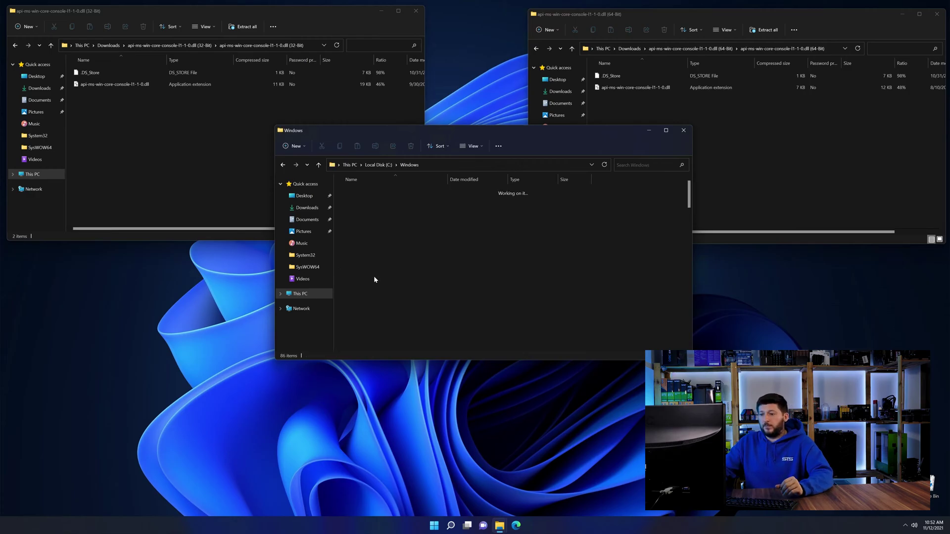
{"action": "scroll", "coordinate": [374, 279], "scroll_direction": "down", "scroll_amount": 10}
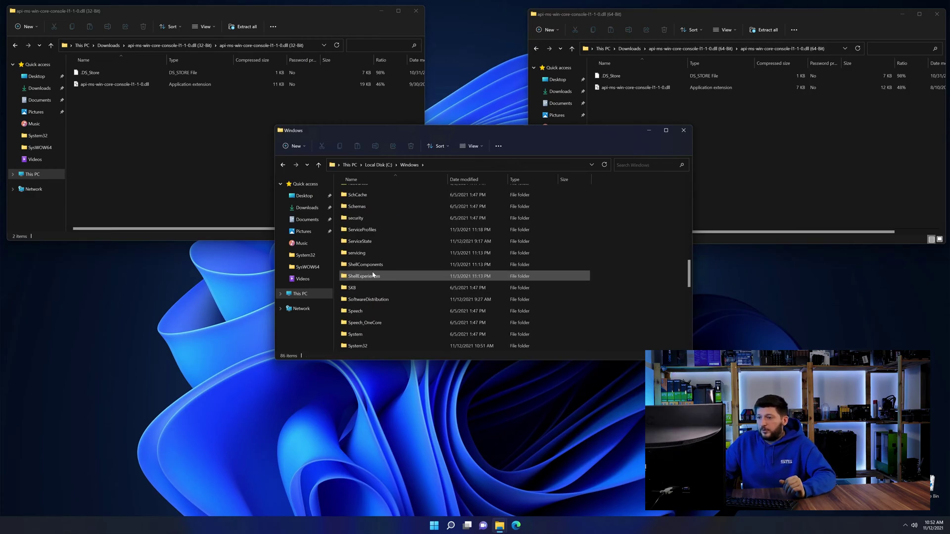
{"action": "scroll", "coordinate": [371, 245], "scroll_direction": "up", "scroll_amount": 1}
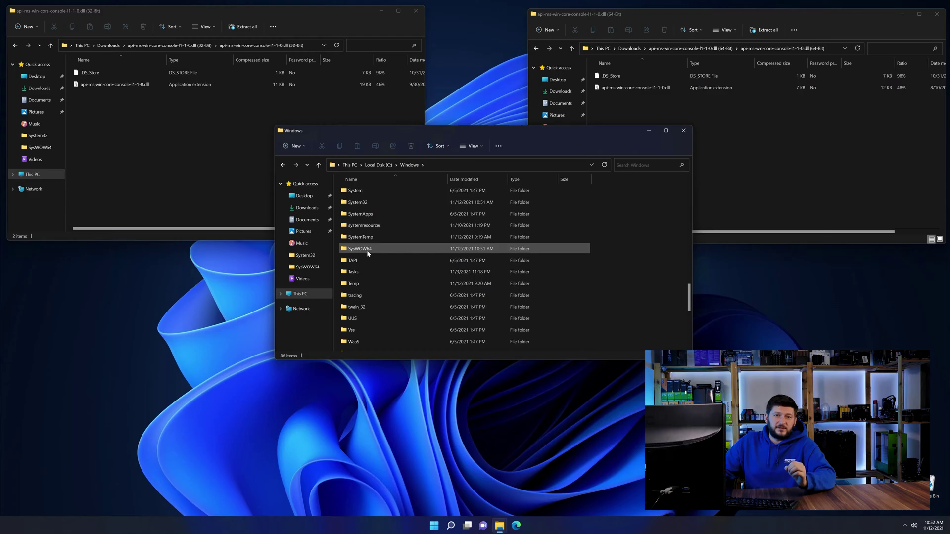
{"action": "left_click", "coordinate": [375, 249]}
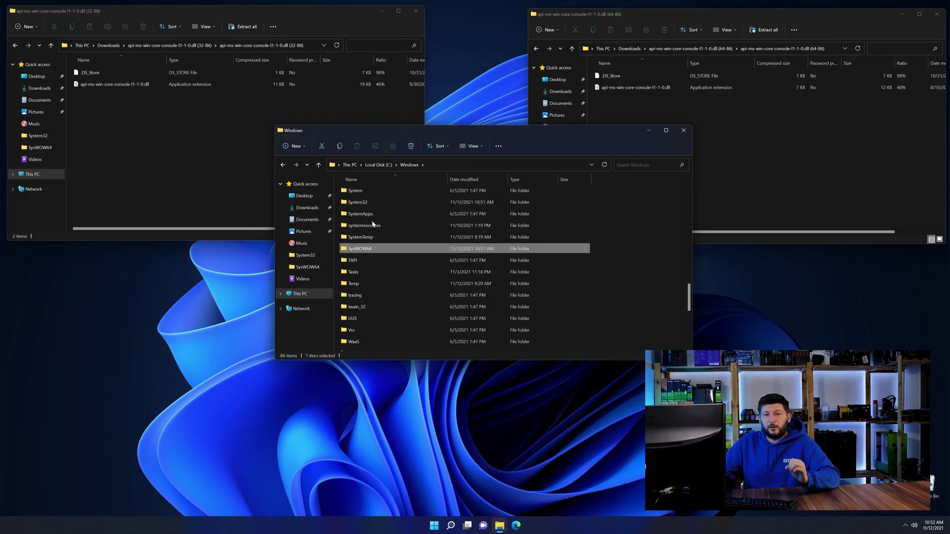
{"action": "left_click_drag", "start_coordinate": [609, 88], "coordinate": [375, 193]}
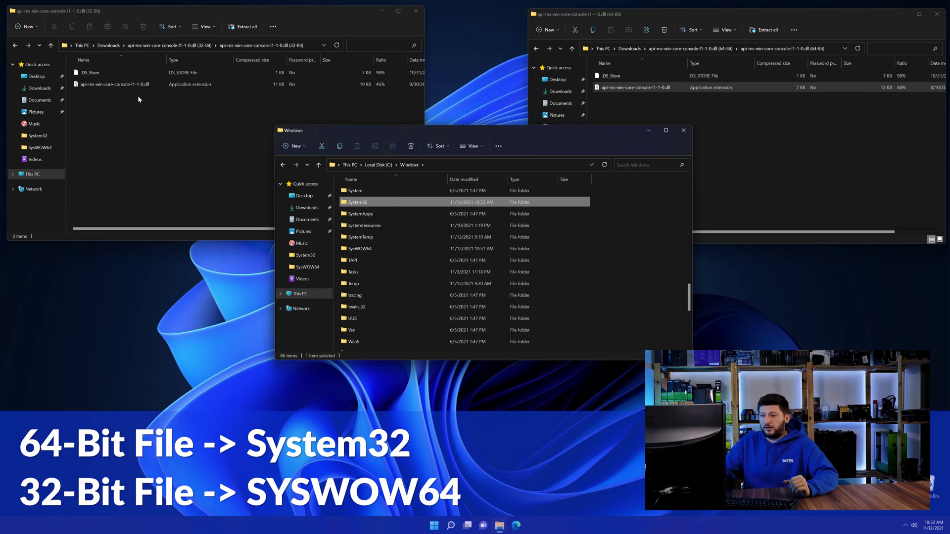
{"action": "left_click_drag", "start_coordinate": [119, 84], "coordinate": [370, 251]}
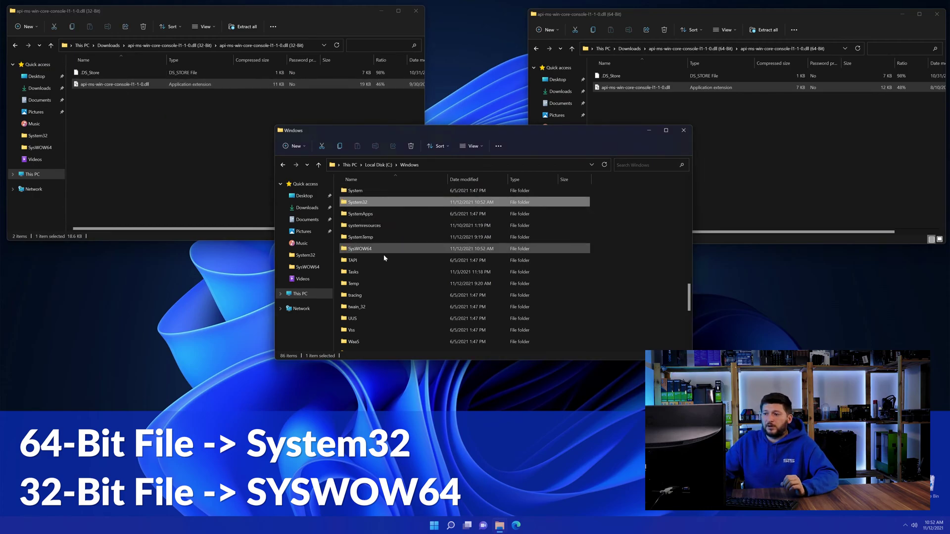
- Close the Windows folder window and both DLL archive windows
{"action": "left_click", "coordinate": [684, 130]}
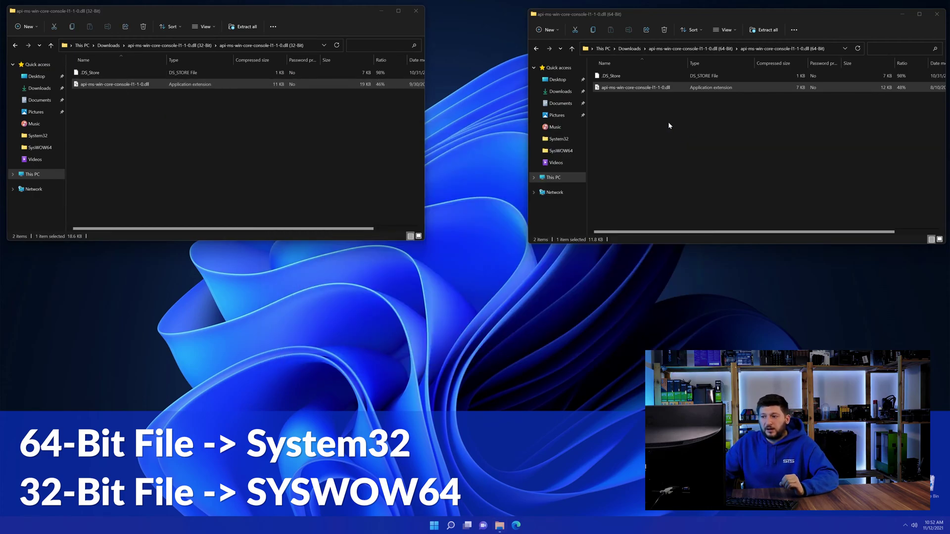
{"action": "left_click", "coordinate": [420, 11]}
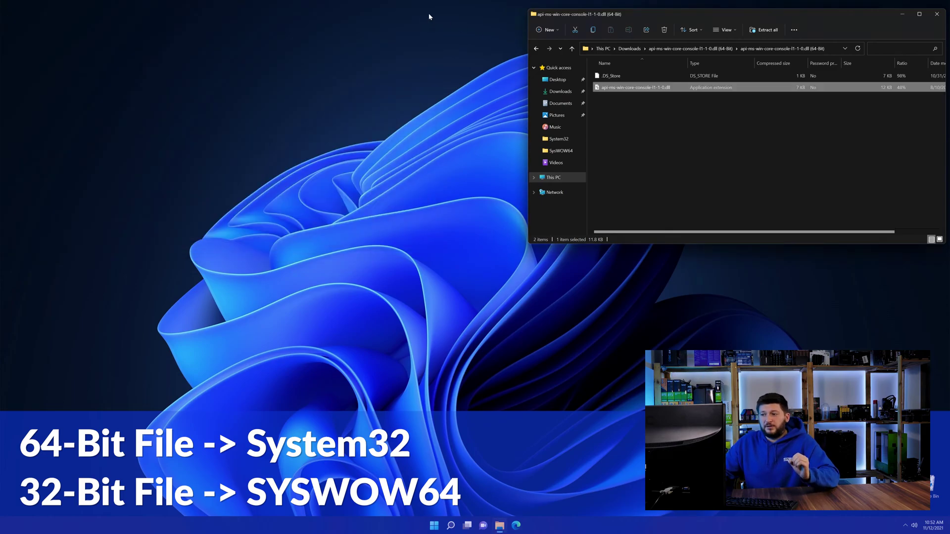
{"action": "left_click", "coordinate": [938, 13]}
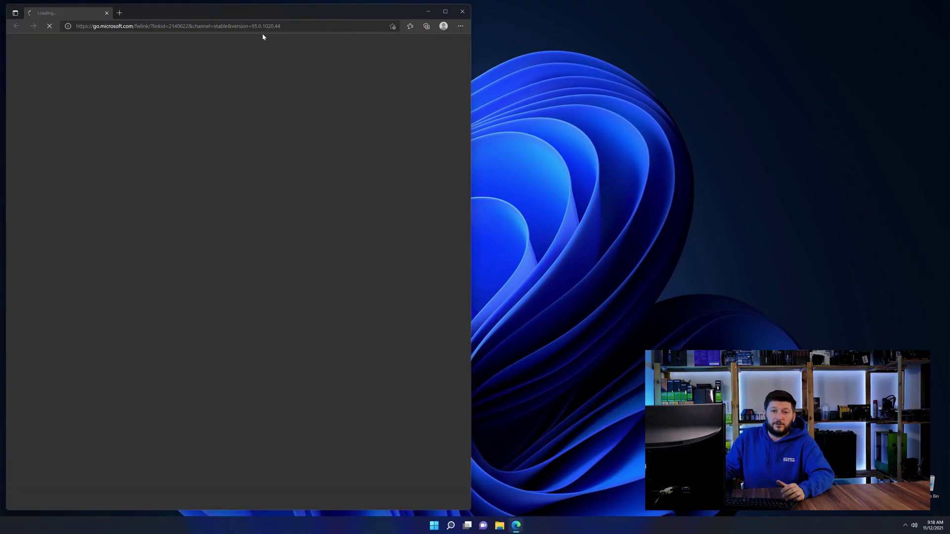
- Load the STS-Tutorial Visual C++ 2019 Redistributable page and request vc_redist.x64.exe
{"action": "left_click", "coordinate": [262, 26]}
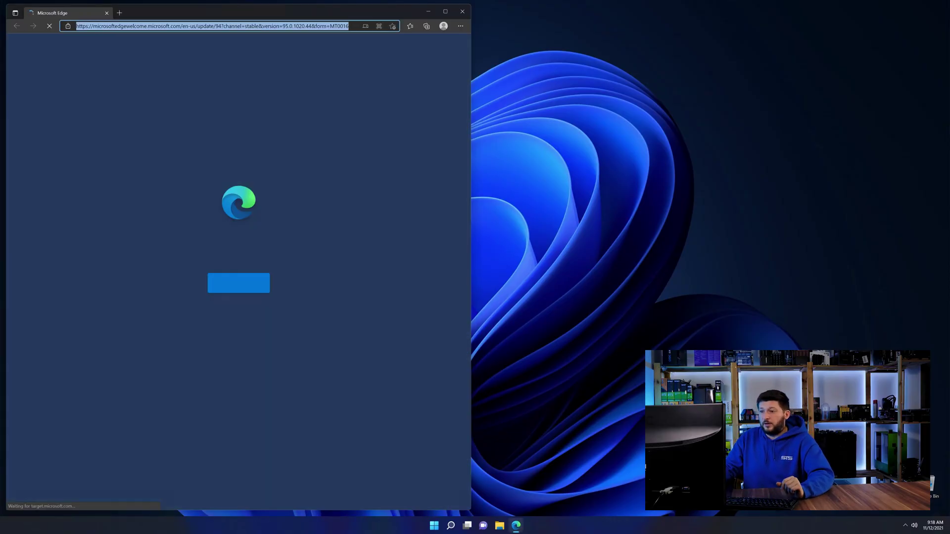
{"action": "type", "text": "https://www.sts-tutorial.com/download/credistributable2019"}
{"action": "key", "text": "Return"}
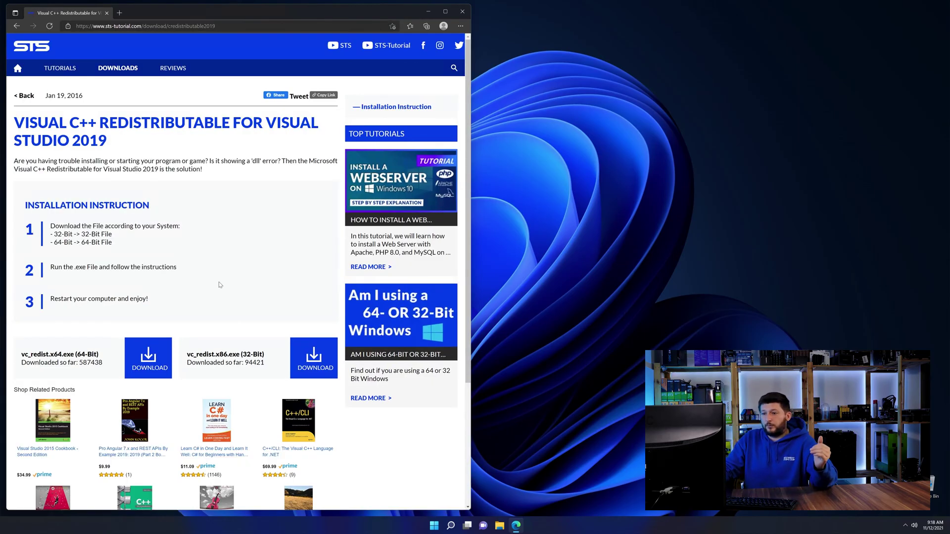
{"action": "scroll", "coordinate": [169, 325], "scroll_direction": "down", "scroll_amount": 3}
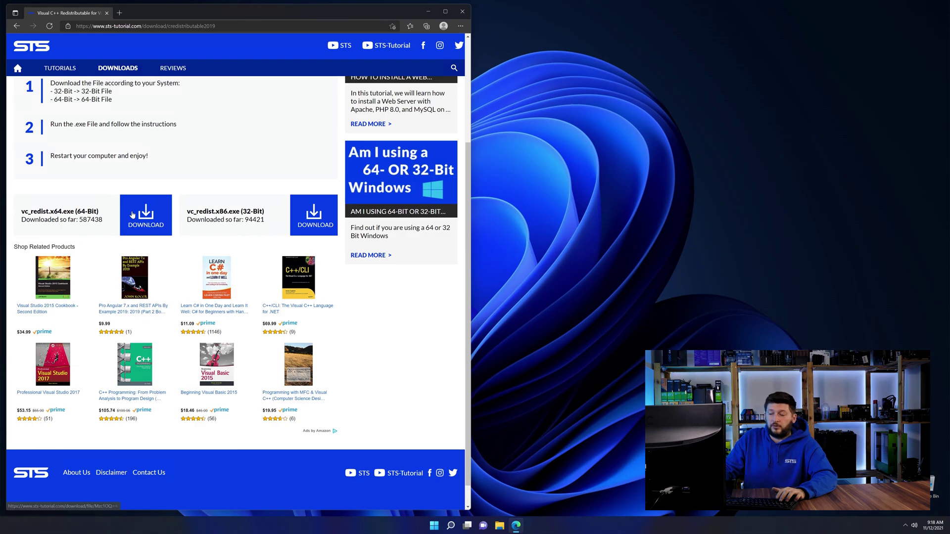
{"action": "left_click", "coordinate": [325, 225]}
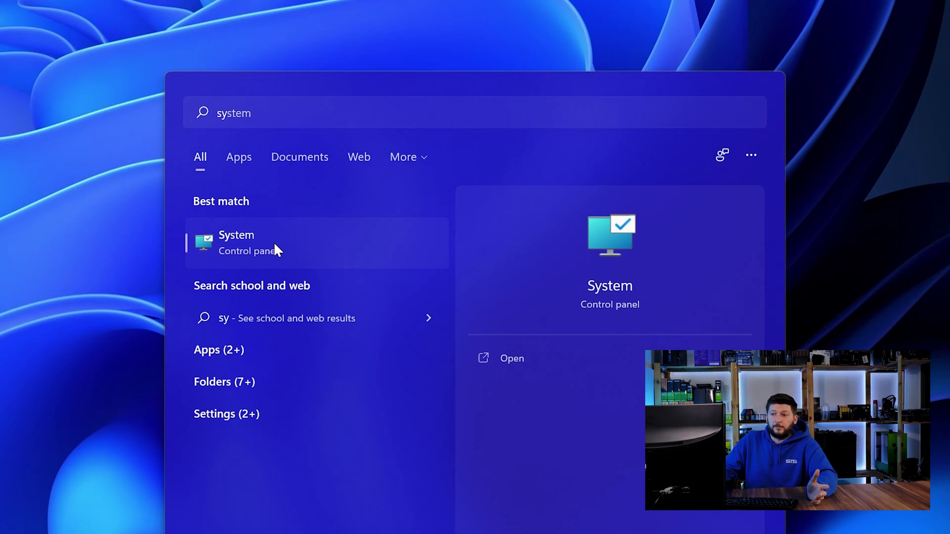
- Open System Control Panel to confirm Windows is a 64-bit operating system
{"action": "left_click", "coordinate": [274, 240]}
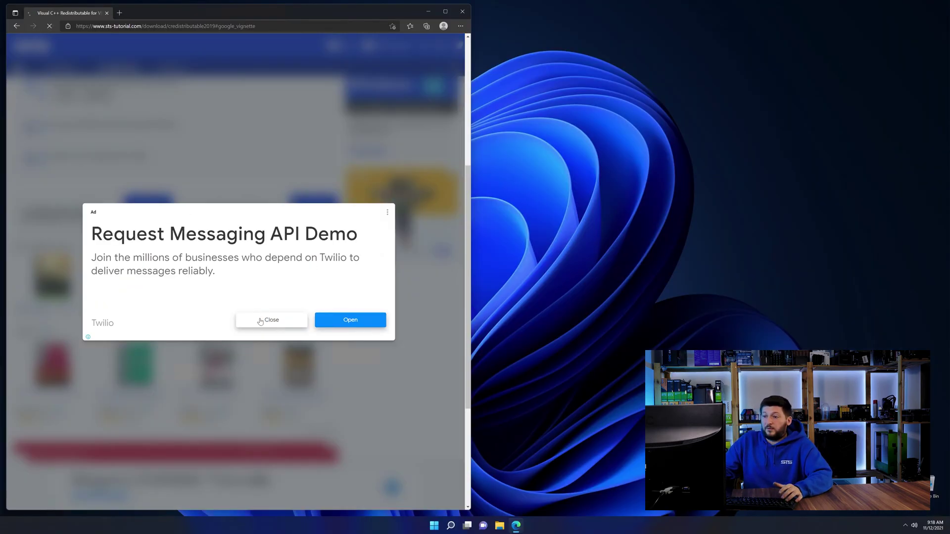
- Dismiss the ad, download vc_redist.x64.exe, and run the downloaded installer
{"action": "left_click", "coordinate": [261, 321]}
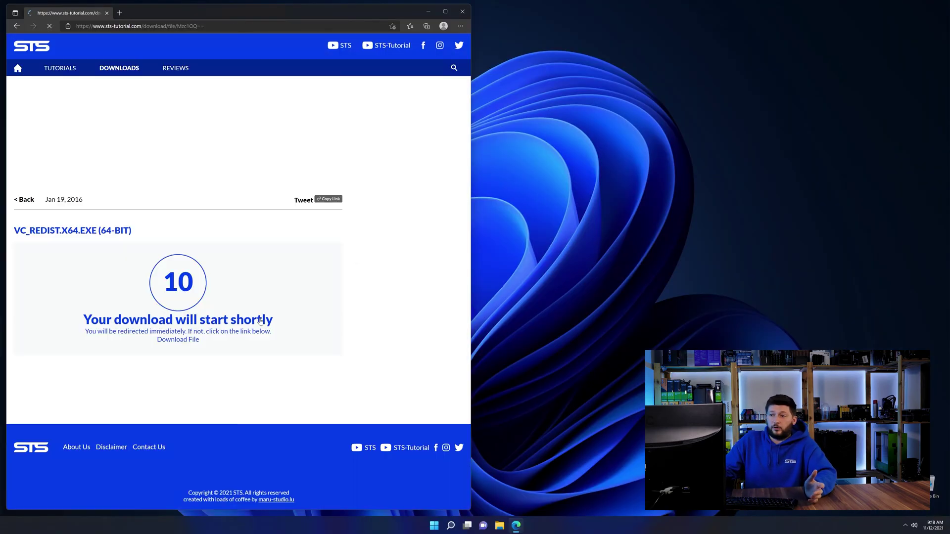
{"action": "left_click", "coordinate": [184, 341]}
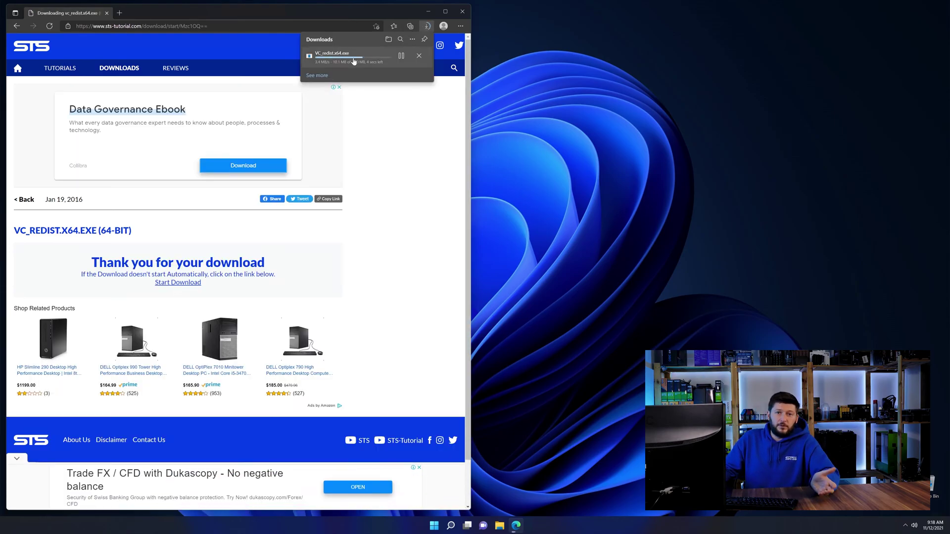
{"action": "left_click", "coordinate": [341, 56]}
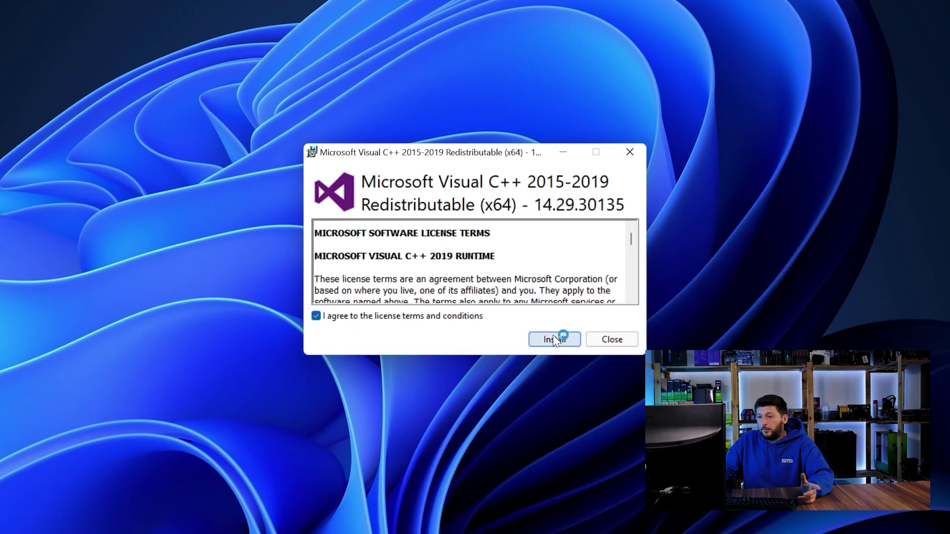
- Start installing the Visual C++ 2015-2019 Redistributable (x64) with the license terms accepted
{"action": "left_click", "coordinate": [553, 340]}
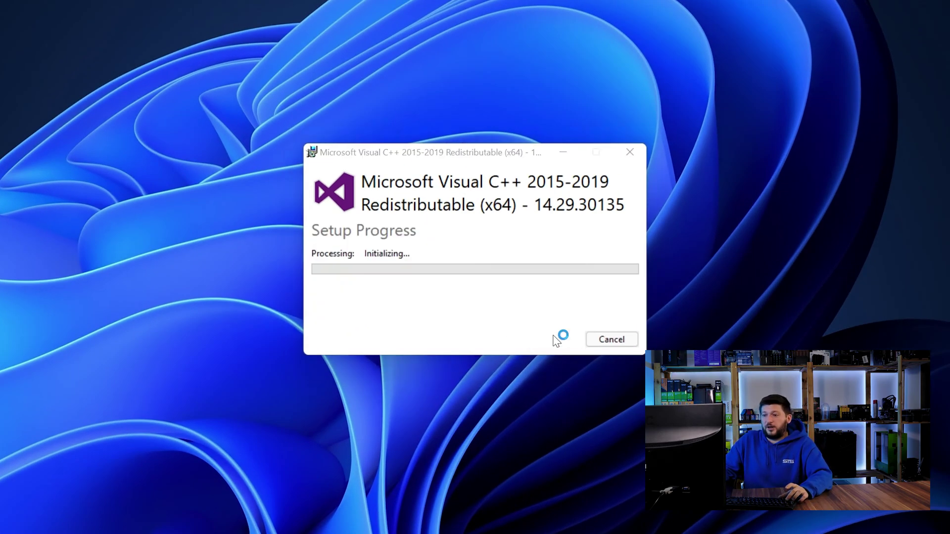